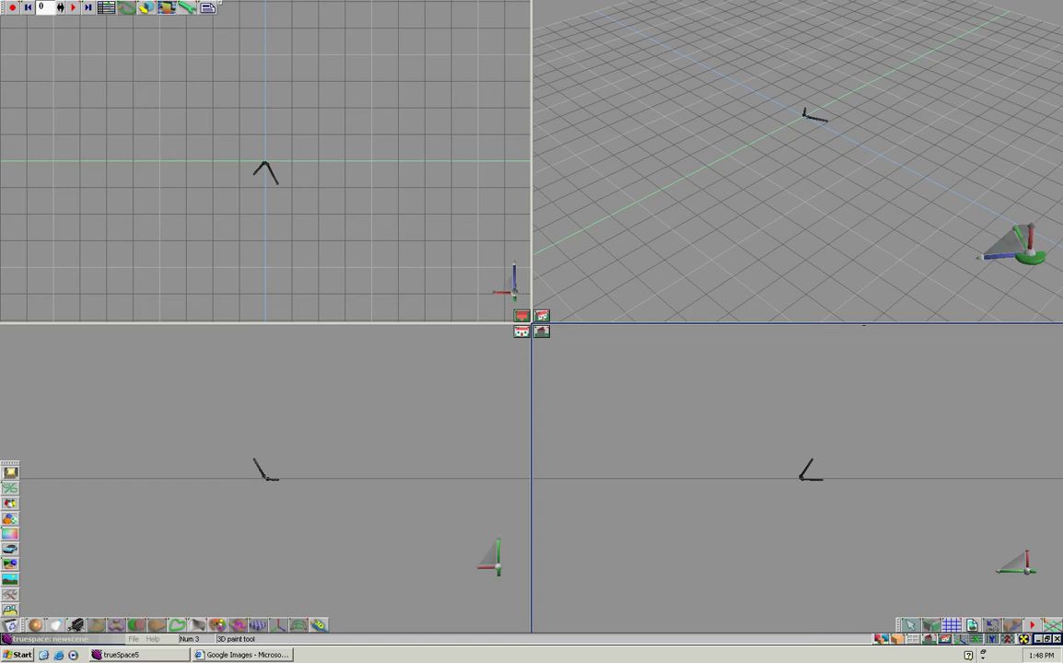
- Search Google Images for 'mt.everest' after fixing the mistyped query
key("alt+Tab")
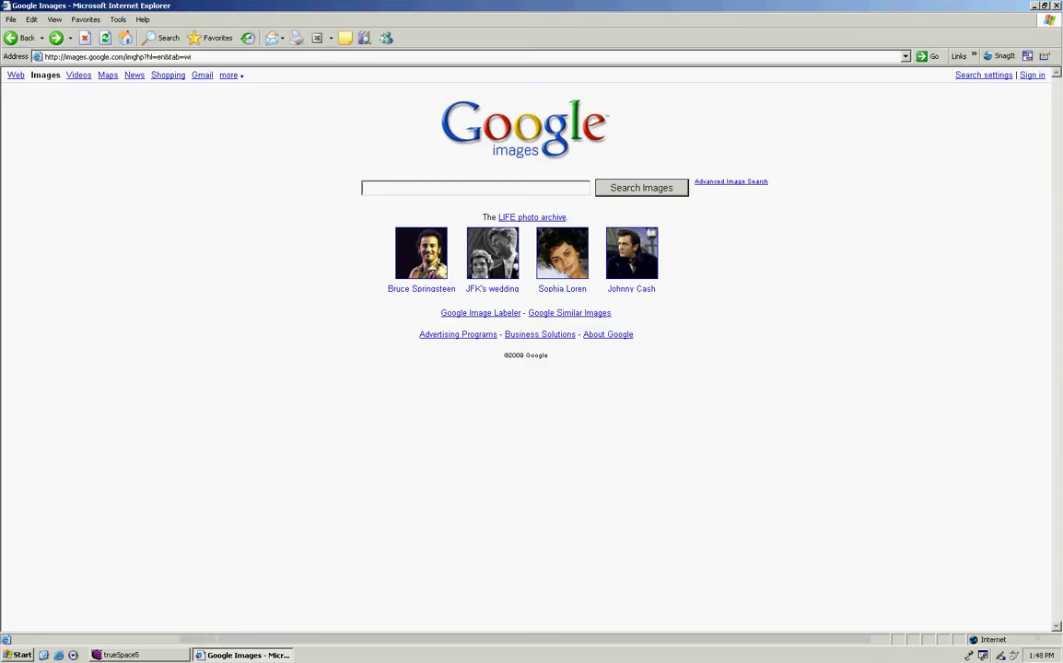
type(".mt")
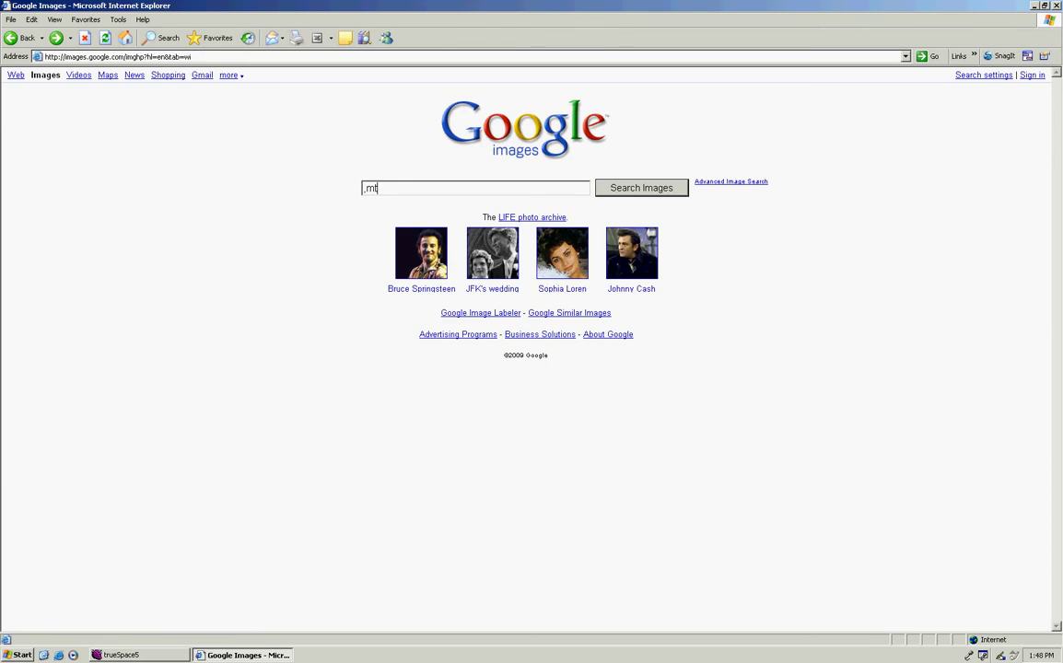
key("BackSpace")
key("BackSpace")
type("mt.ev")
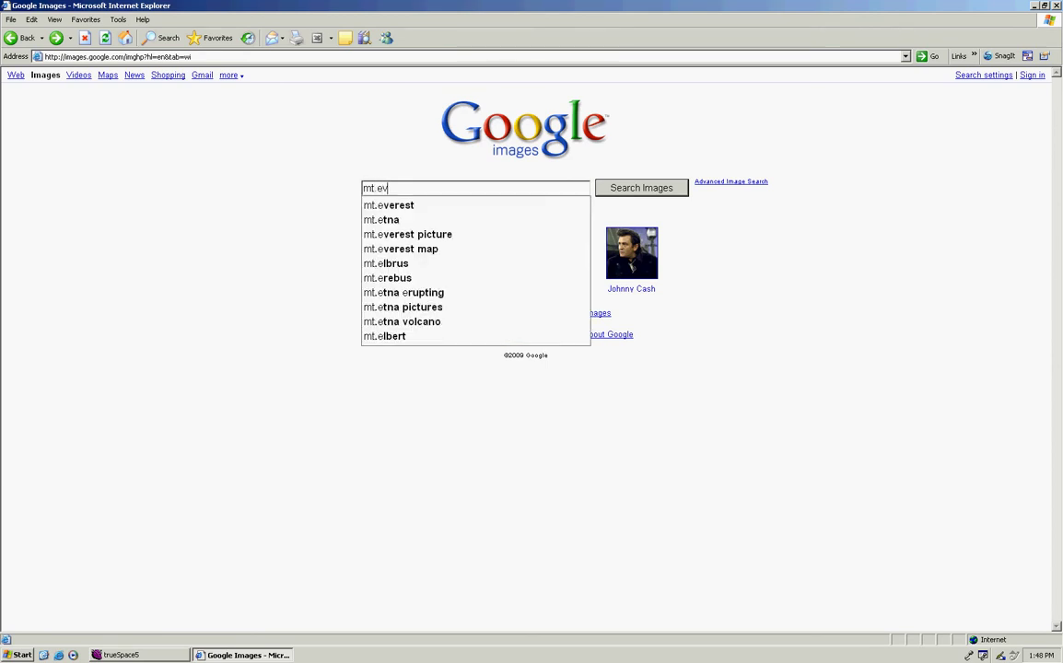
type("erest")
key("Return")
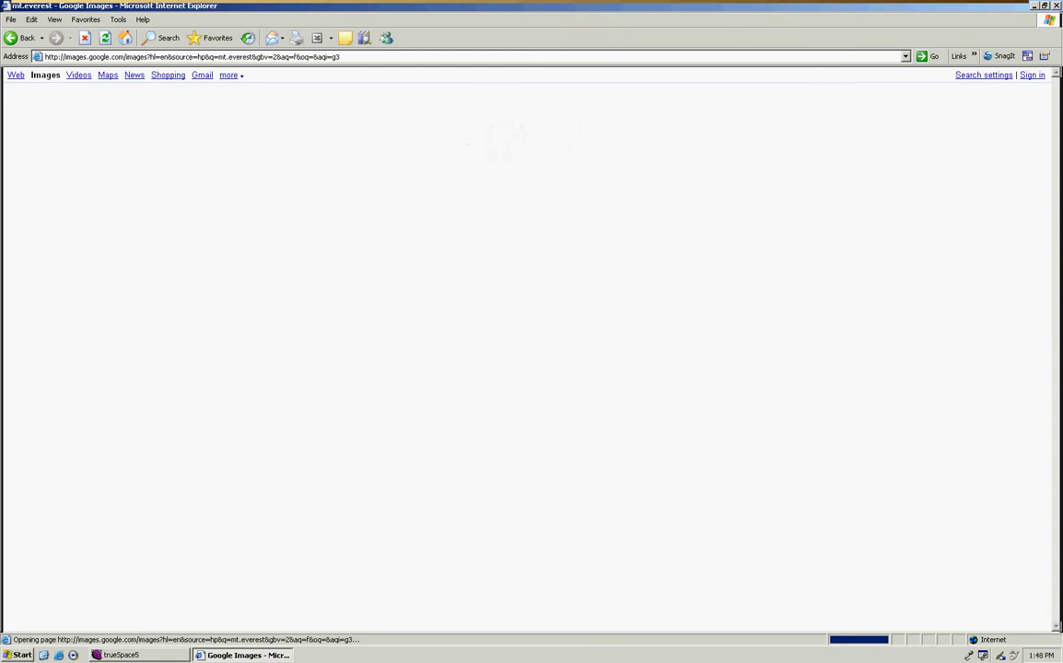
- Open the Everest close-up result and view the photo at full size
left_click(360, 262)
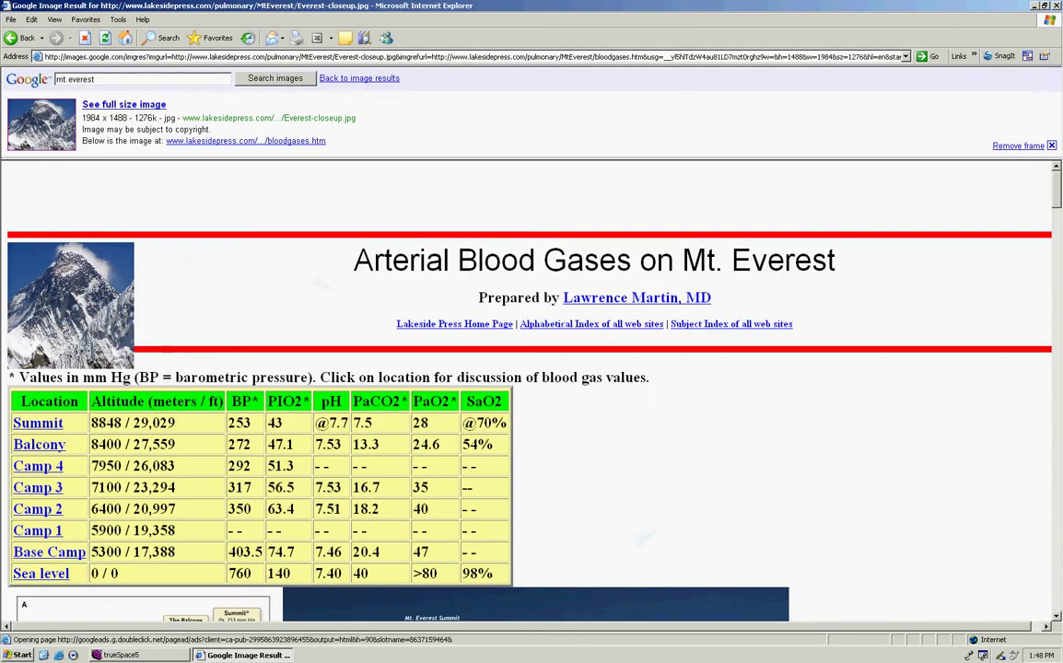
left_click(124, 104)
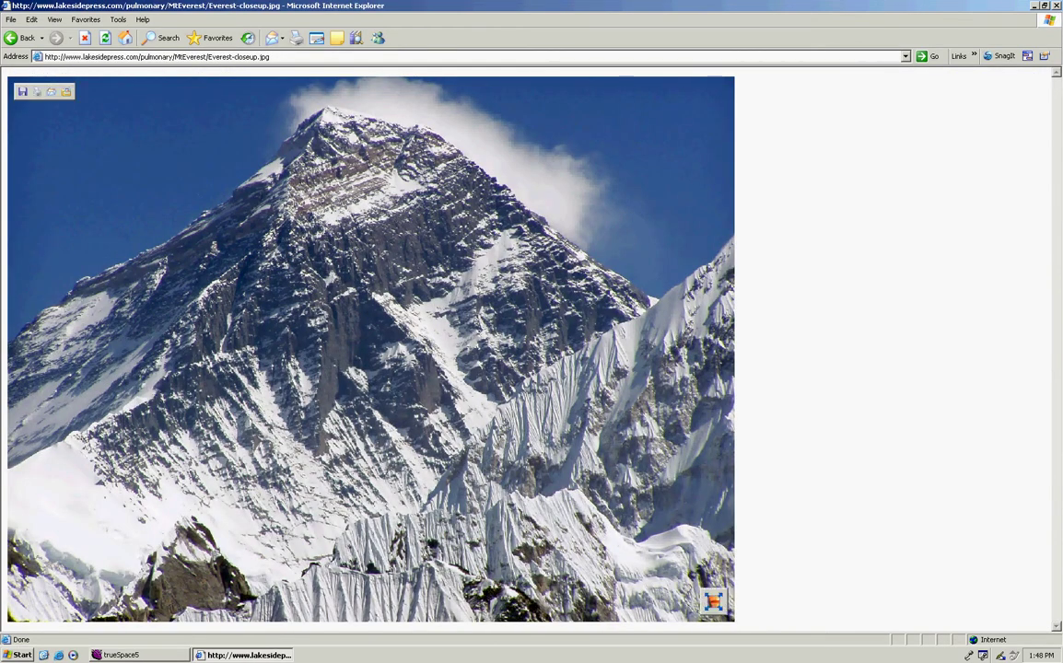
- Save the full-size Everest photo to My Pictures as '123'
right_click(224, 149)
left_click(268, 218)
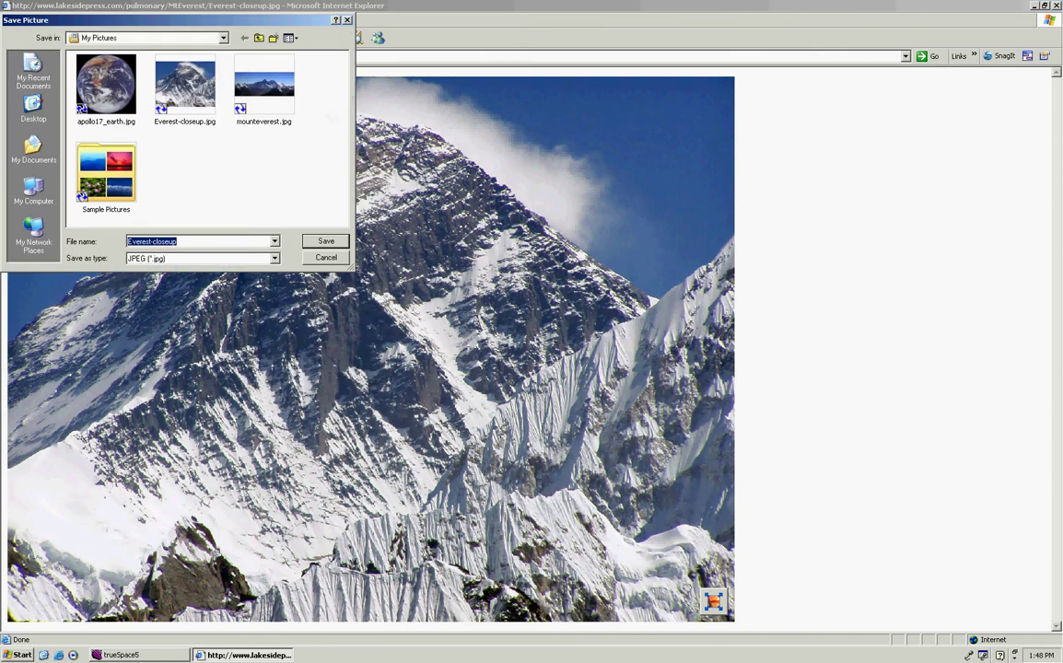
type("123")
key("Return")
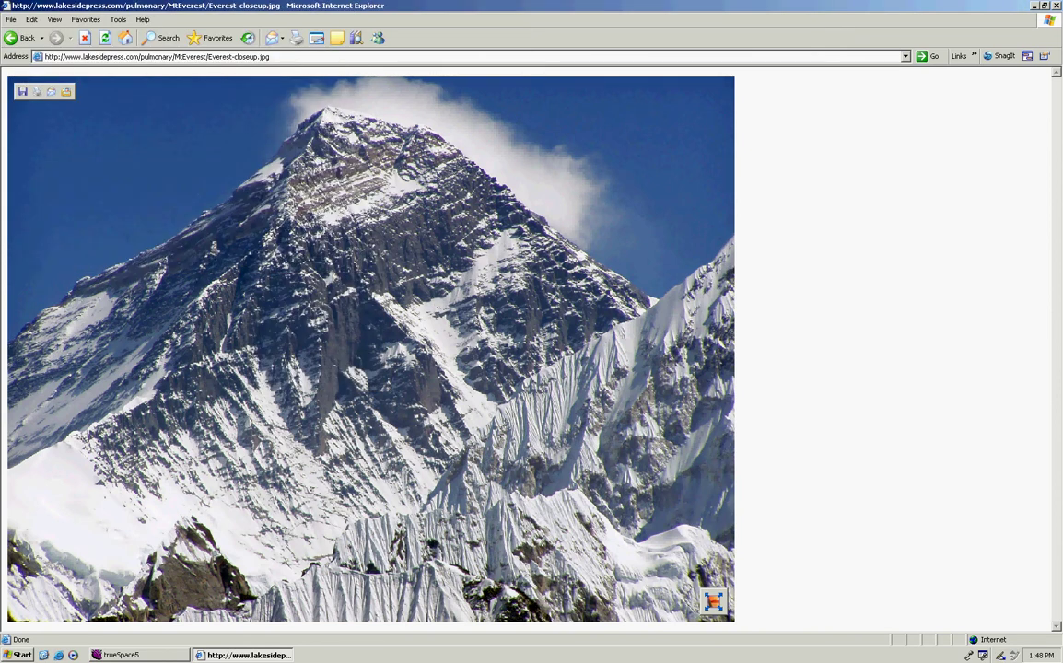
- Return to trueSpace5 and maximize the perspective viewport to fill the workspace
left_click(120, 655)
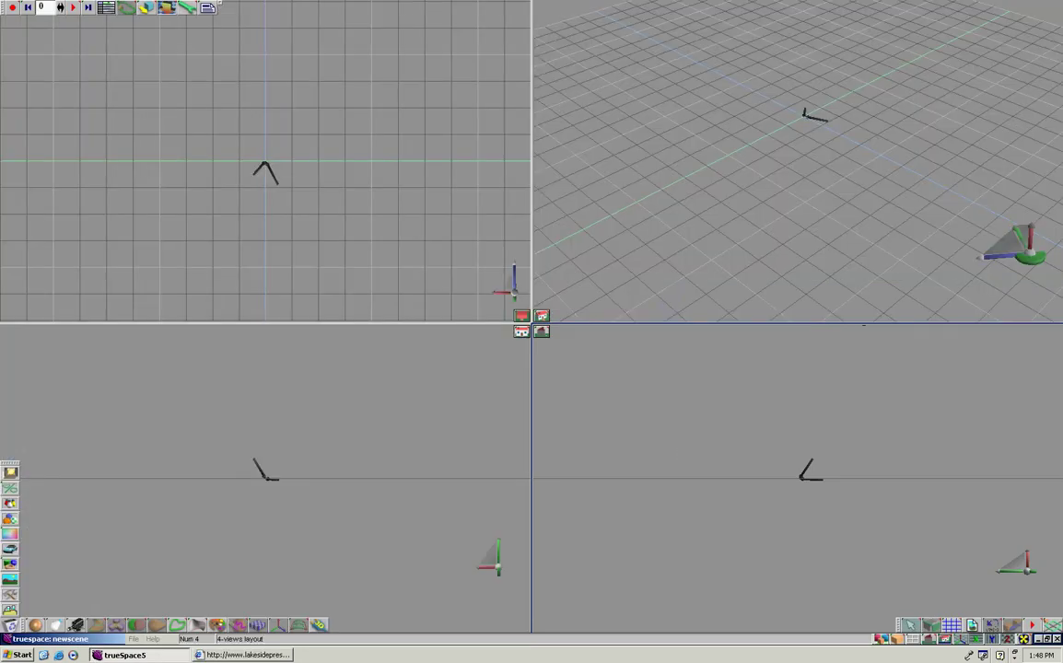
left_click(912, 618)
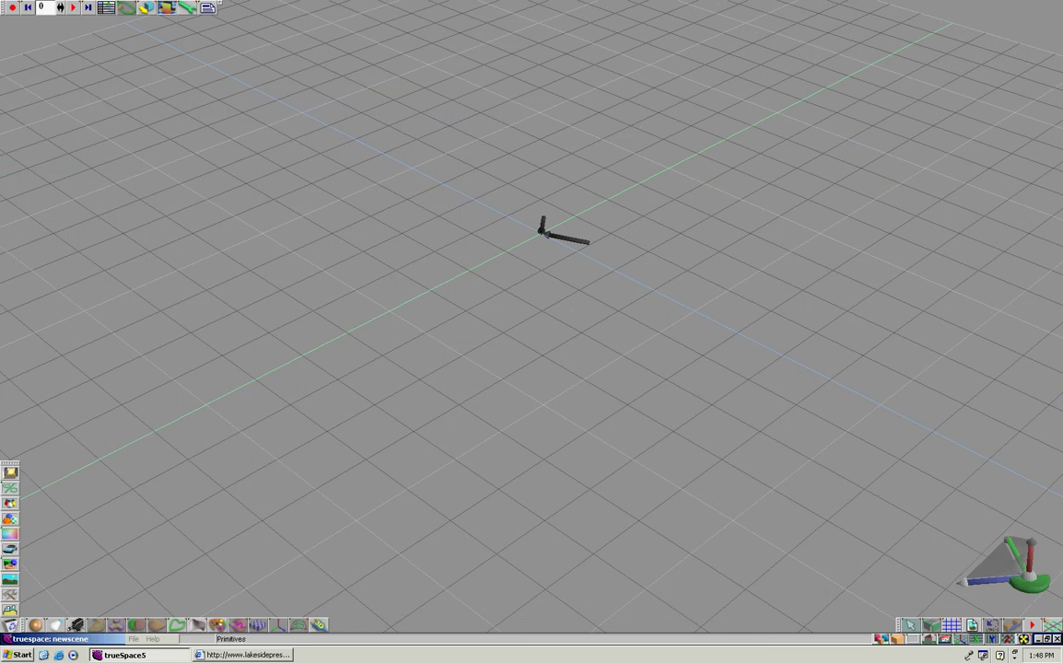
- Add a sphere from the Primitives panel, scale it up, and close the panel
left_click(10, 504)
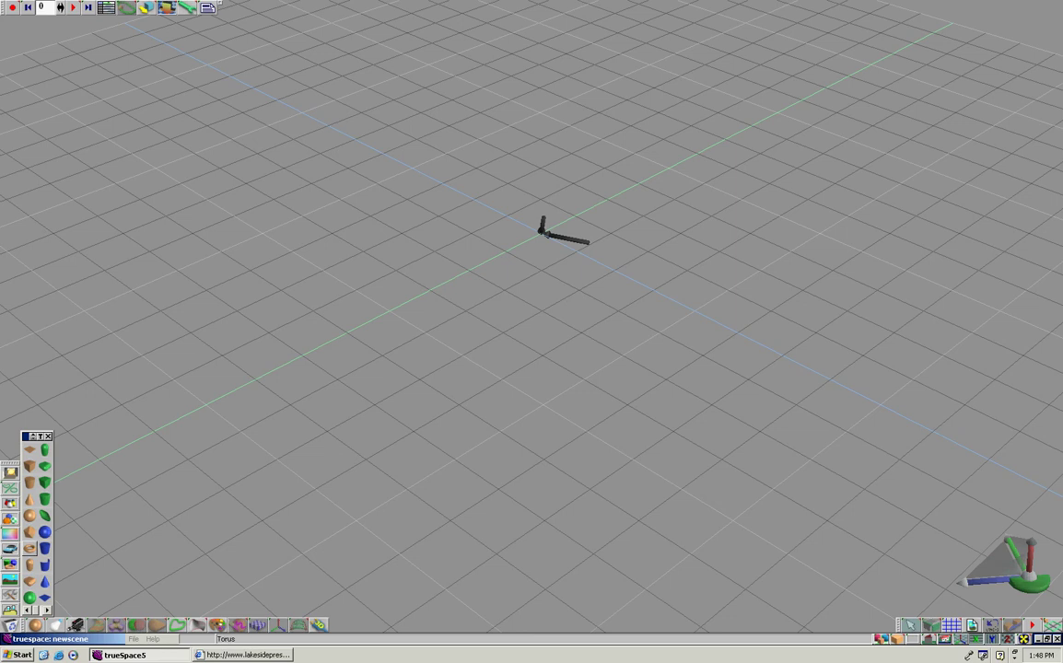
left_click(29, 516)
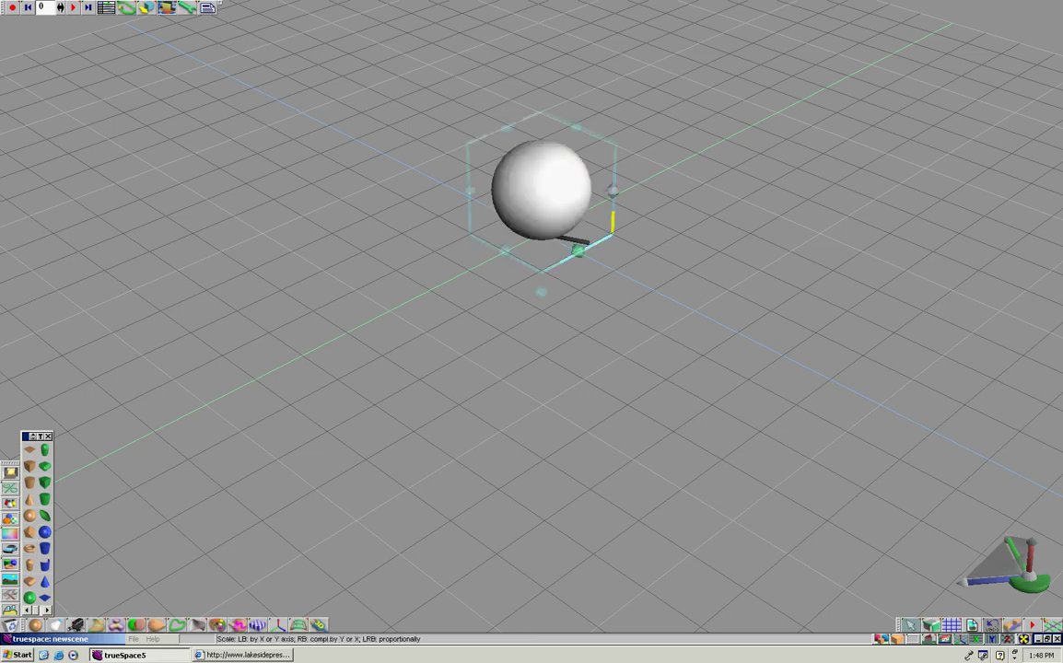
left_click_drag(613, 226, 714, 298)
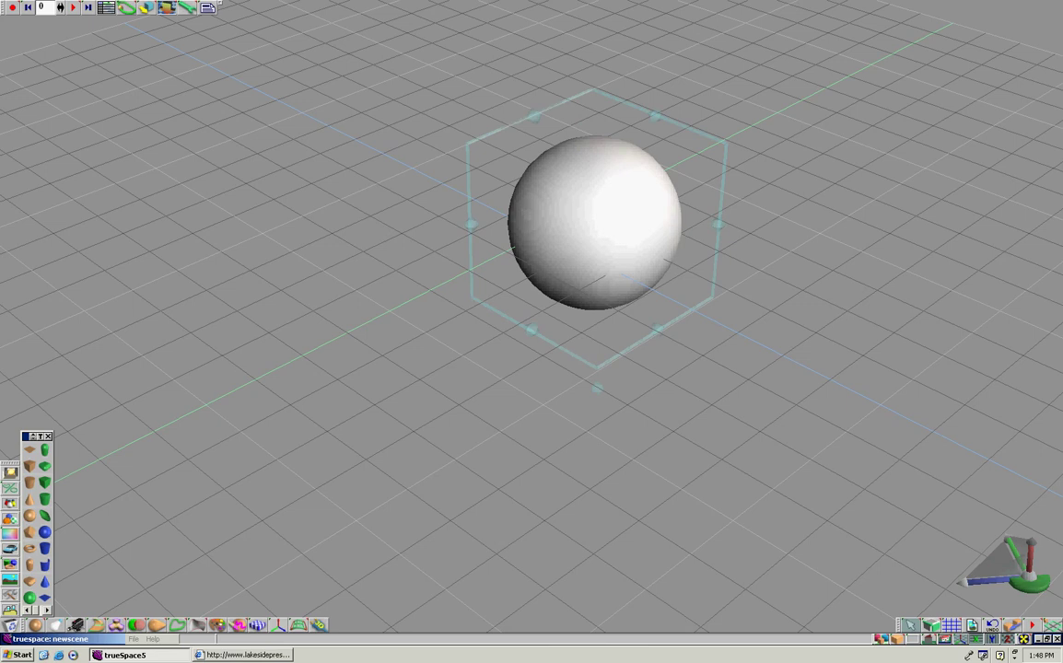
left_click(48, 436)
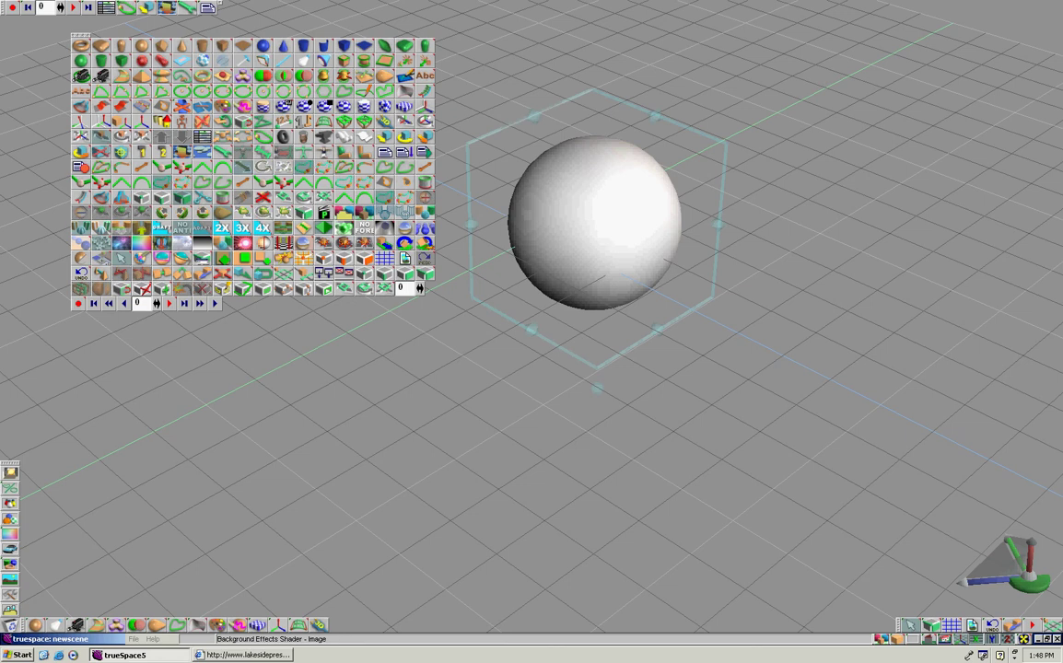
- Use the saved 123.jpg Everest photo as the background image
right_click(10, 562)
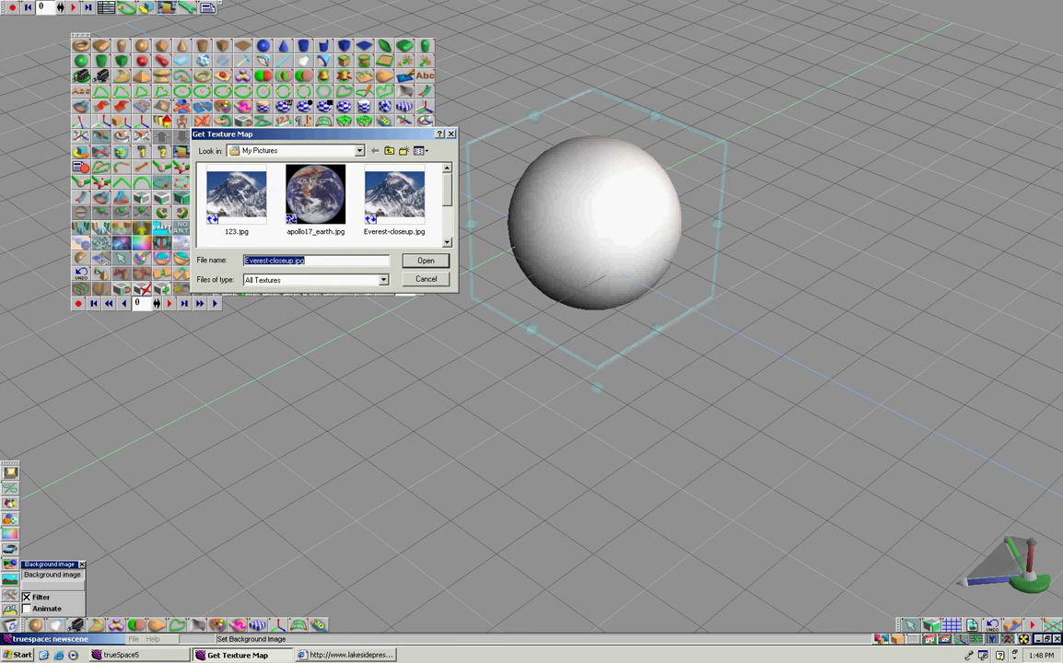
double_click(237, 195)
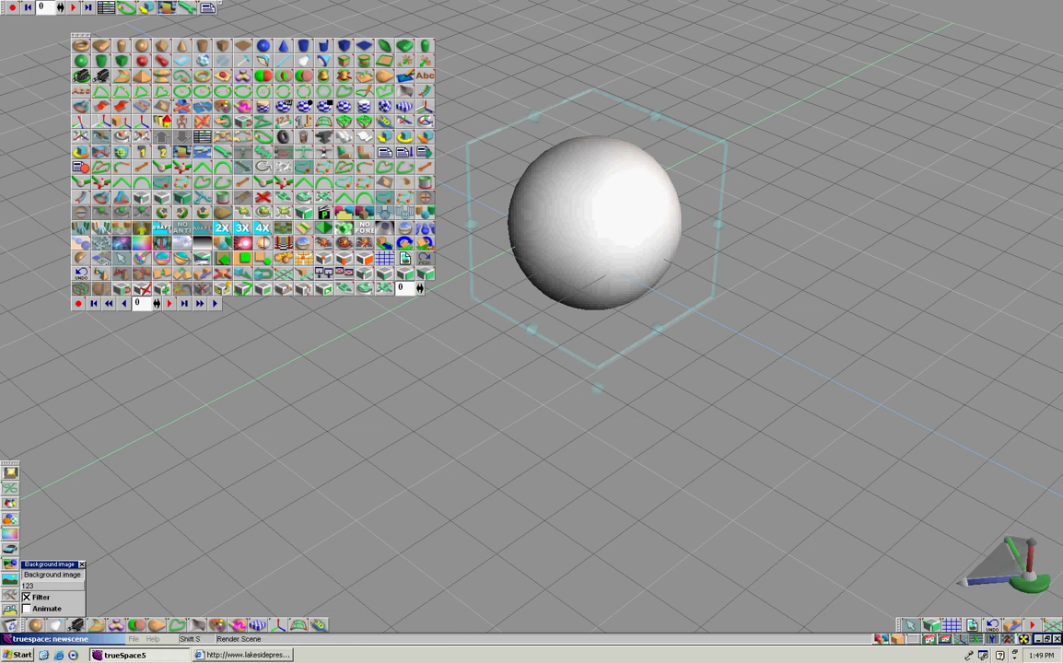
- Render the scene with Render Scene from the render flyout
left_click(882, 638)
left_click(882, 610)
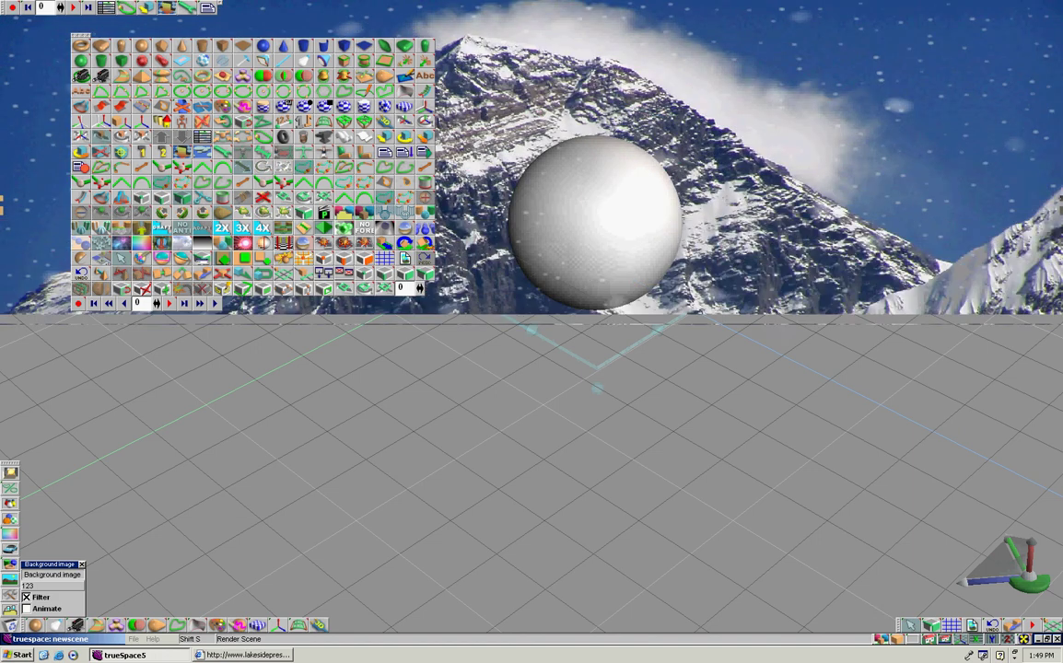